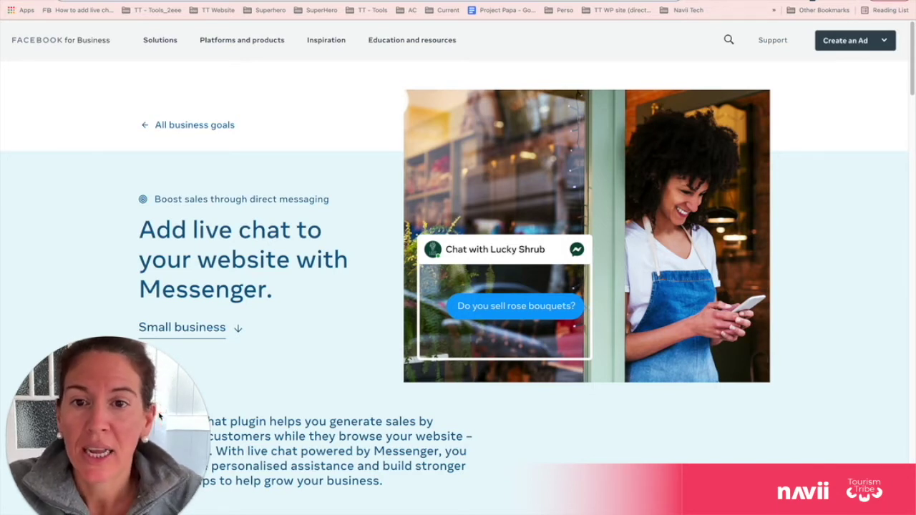
# Read the Facebook guide on adding Messenger live chat to a website, down to the installation instructions
pyautogui.scroll(-6, 301, 376)
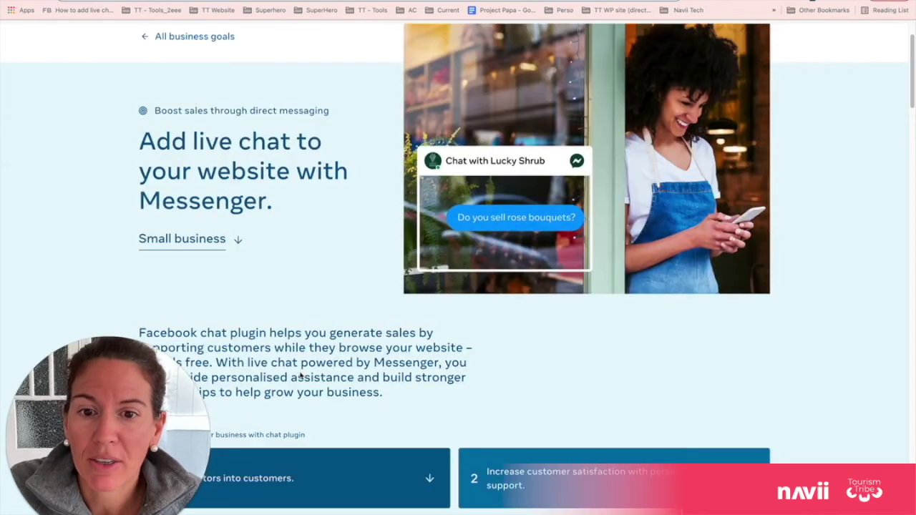
pyautogui.scroll(-7, 317, 378)
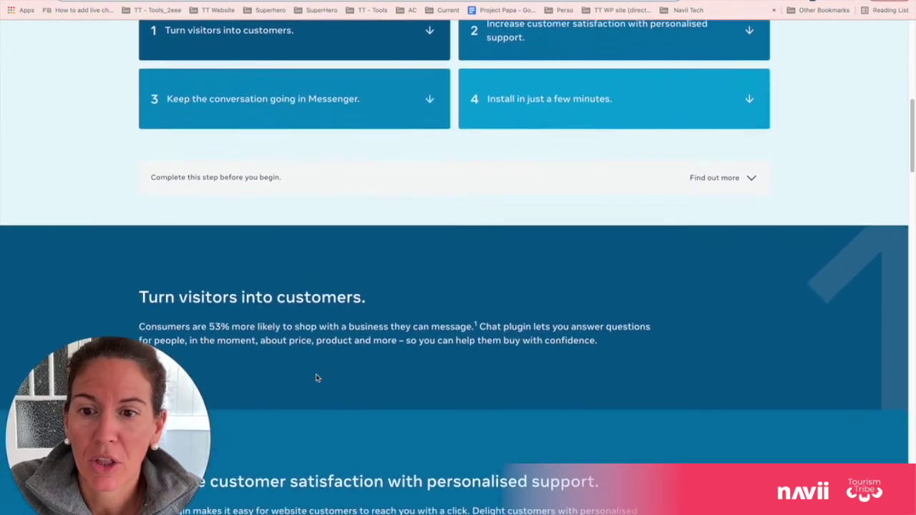
pyautogui.scroll(-6, 317, 378)
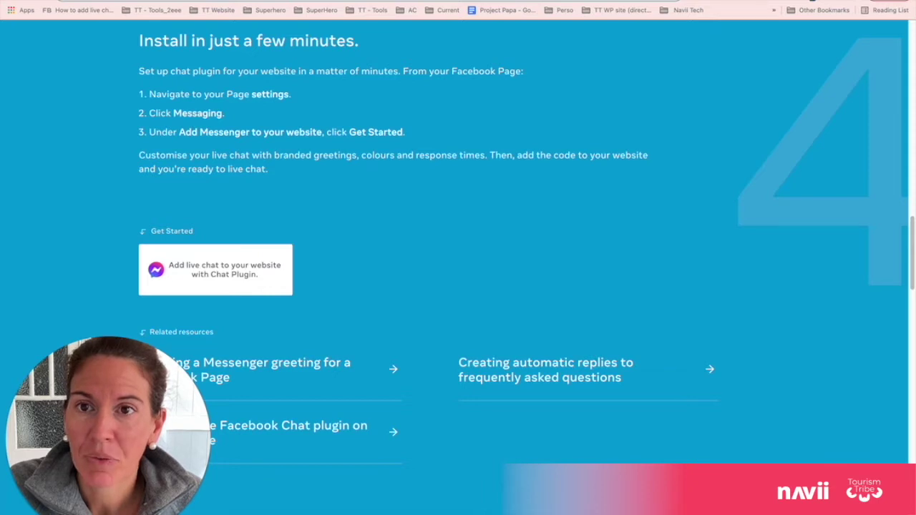
# Switch to the Page inbox's Chat plugin settings, start the plugin setup and accept English (UK) as its language
pyautogui.click(339, 20)
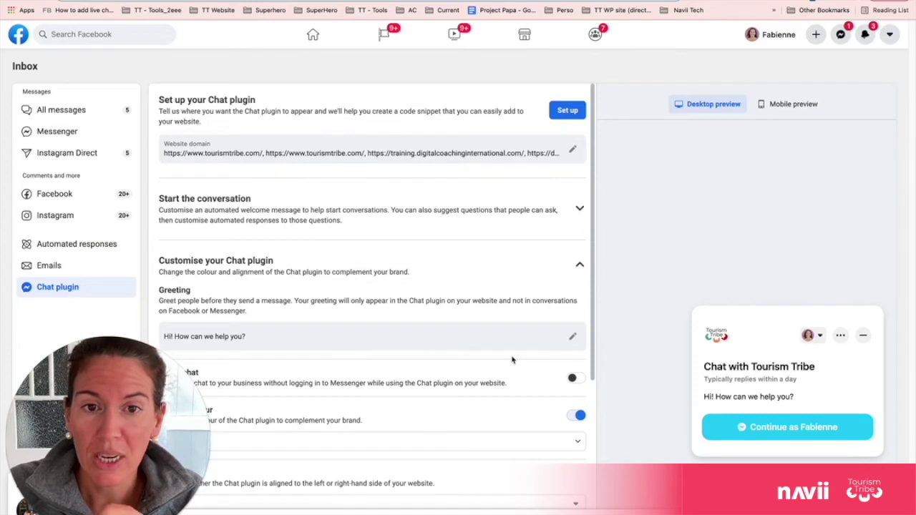
pyautogui.click(560, 119)
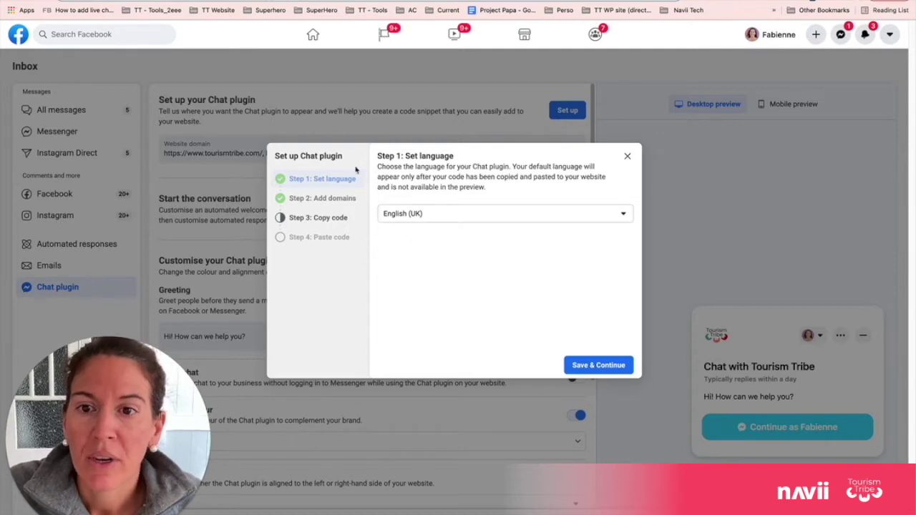
pyautogui.click(596, 369)
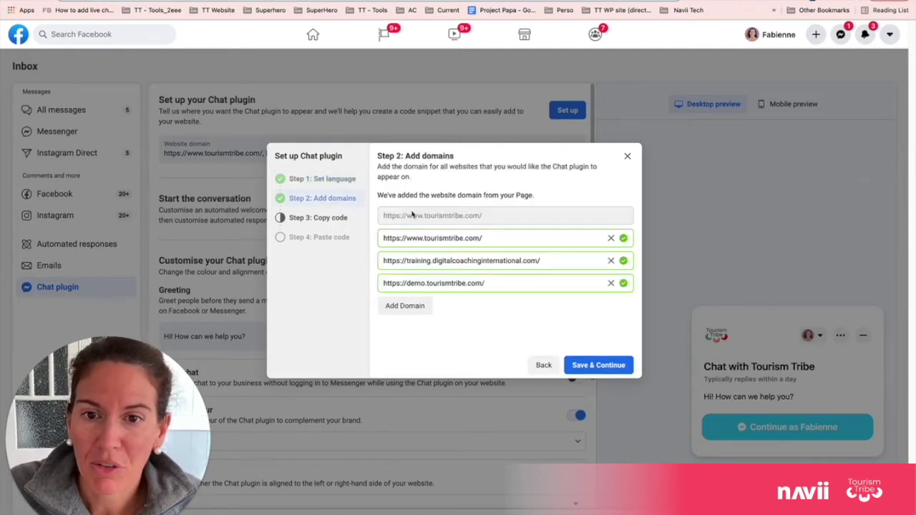
pyautogui.click(611, 238)
pyautogui.click(611, 238)
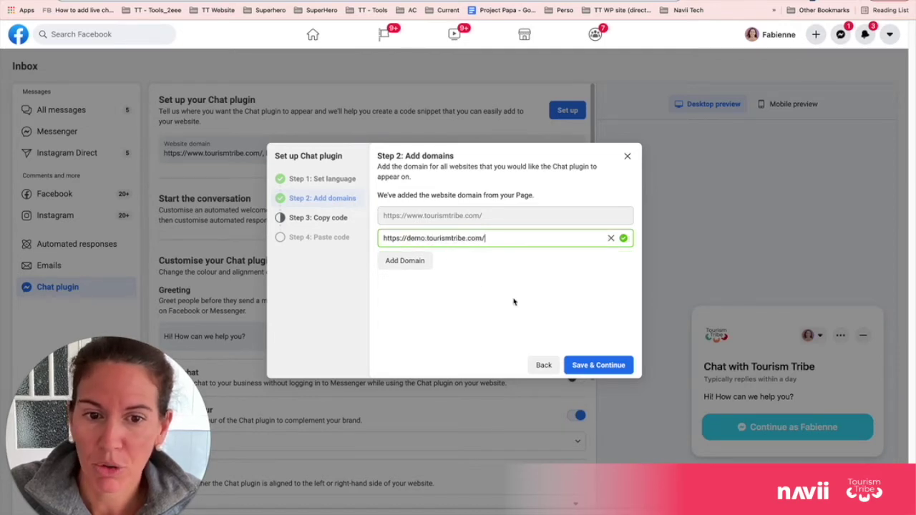
pyautogui.click(579, 366)
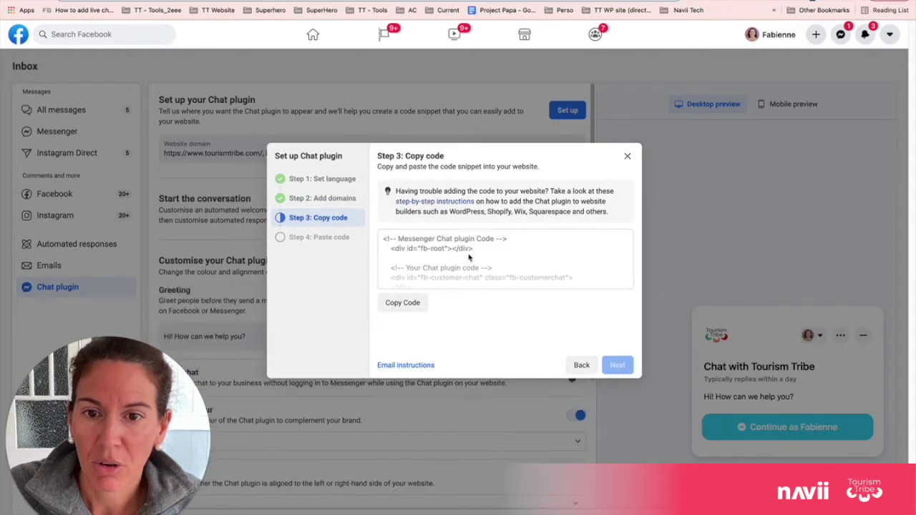
# Examine the Messenger Chat plugin code snippet in the Copy code step
pyautogui.scroll(-3, 469, 258)
pyautogui.scroll(-2, 469, 257)
pyautogui.scroll(5, 469, 257)
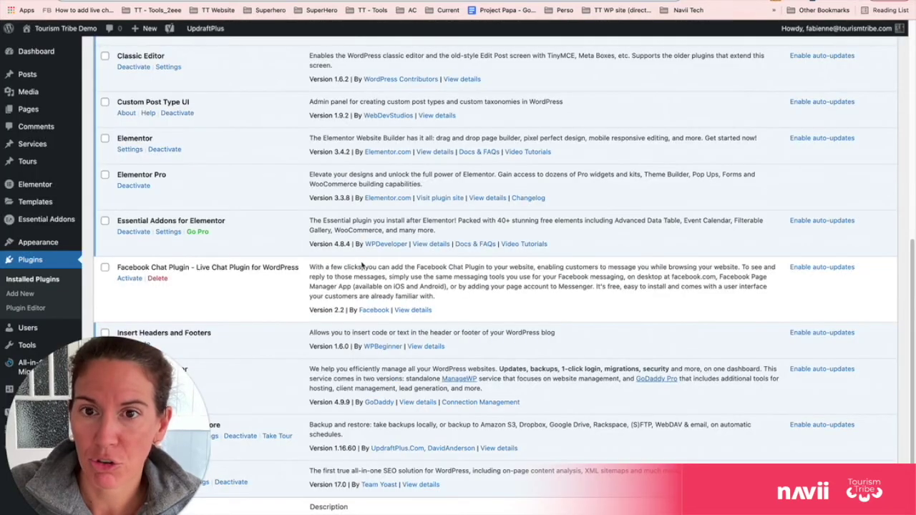
# Find the UpdraftPlus - Backup/Restore plugin among the installed WordPress plugins and open its settings
pyautogui.scroll(10, 362, 265)
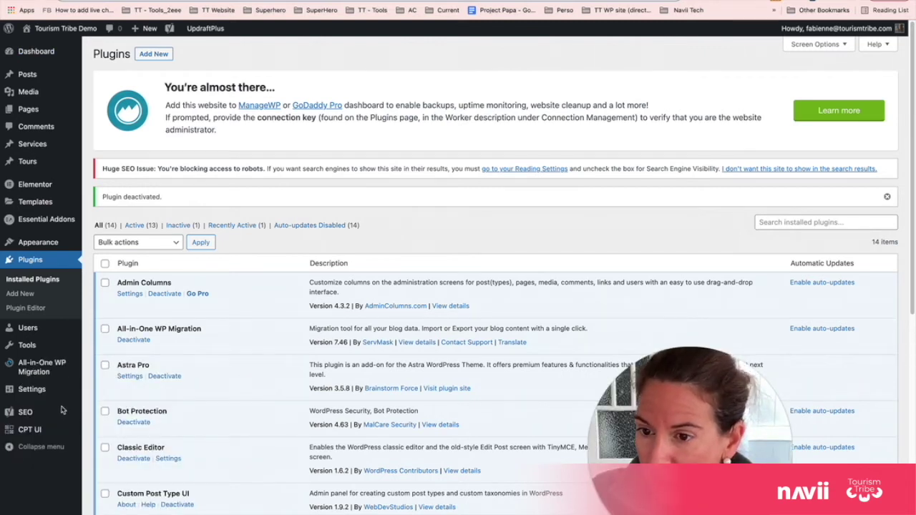
pyautogui.moveTo(44, 343)
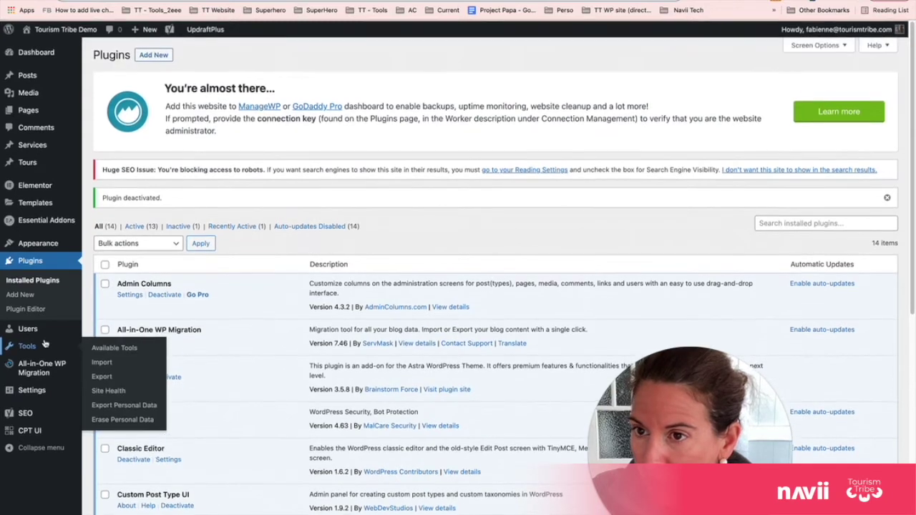
pyautogui.moveTo(35, 375)
pyautogui.scroll(-3, 150, 405)
pyautogui.scroll(-5, 150, 406)
pyautogui.scroll(3, 150, 405)
pyautogui.scroll(-3, 150, 405)
pyautogui.scroll(-3, 192, 343)
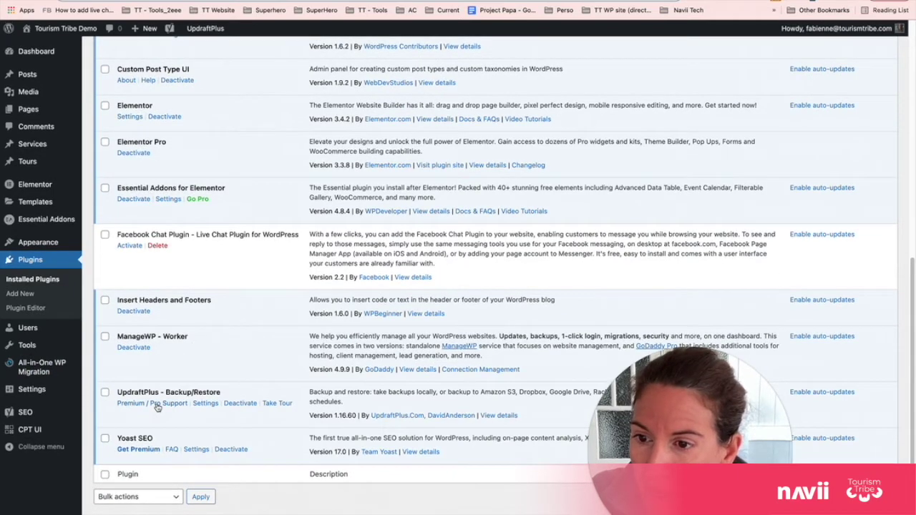
pyautogui.moveTo(61, 398)
pyautogui.scroll(1, 61, 401)
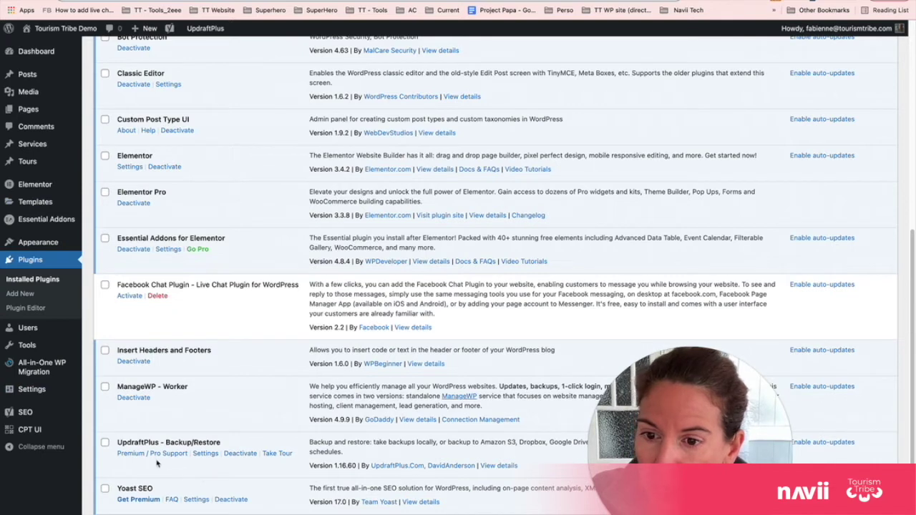
pyautogui.click(203, 455)
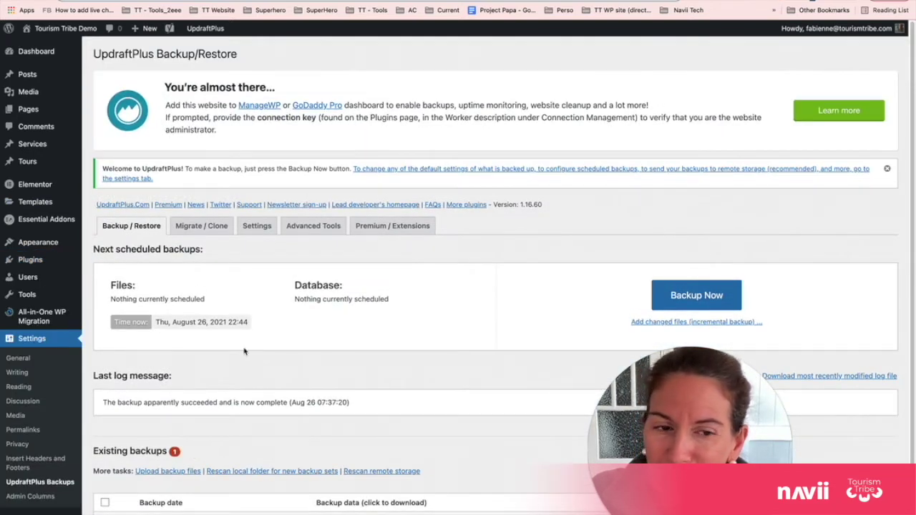
# Examine the scheduled backups, the last log message and the existing backups on the UpdraftPlus page
pyautogui.scroll(-1, 244, 351)
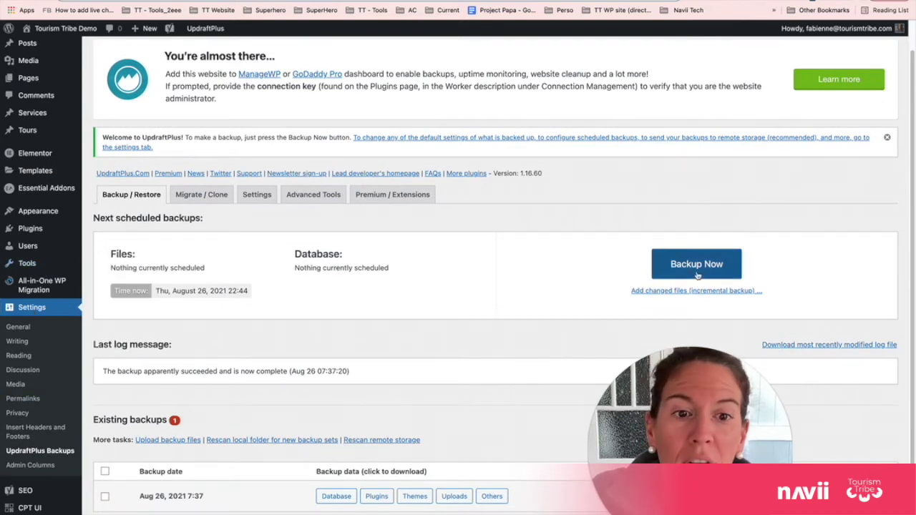
pyautogui.scroll(-1, 616, 330)
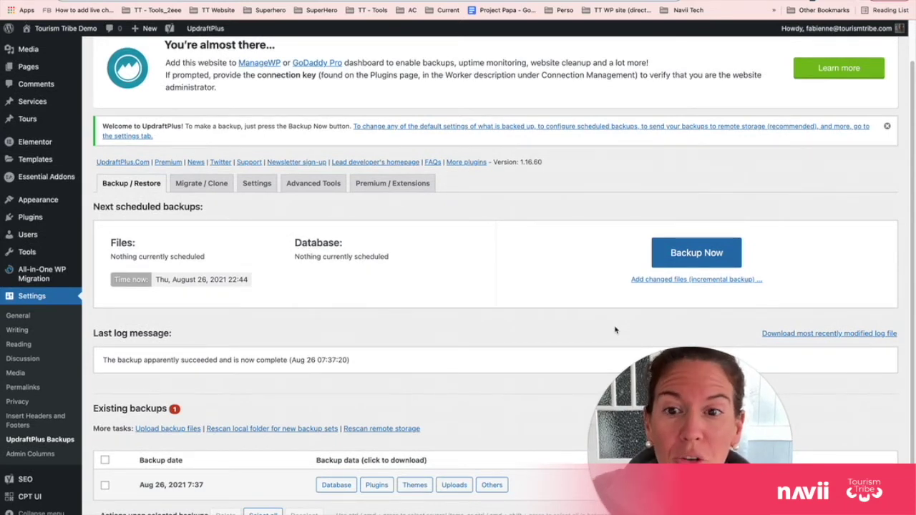
pyautogui.scroll(3, 424, 279)
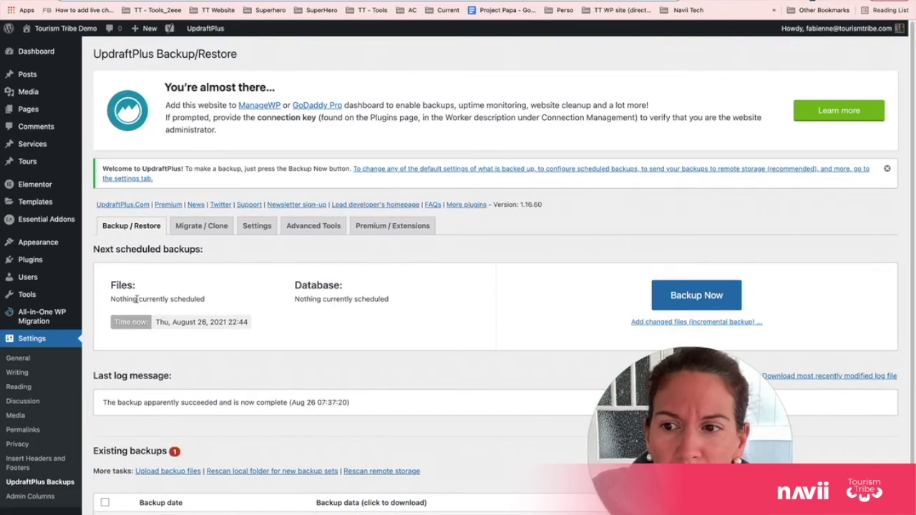
pyautogui.scroll(-1, 62, 378)
pyautogui.scroll(1, 63, 378)
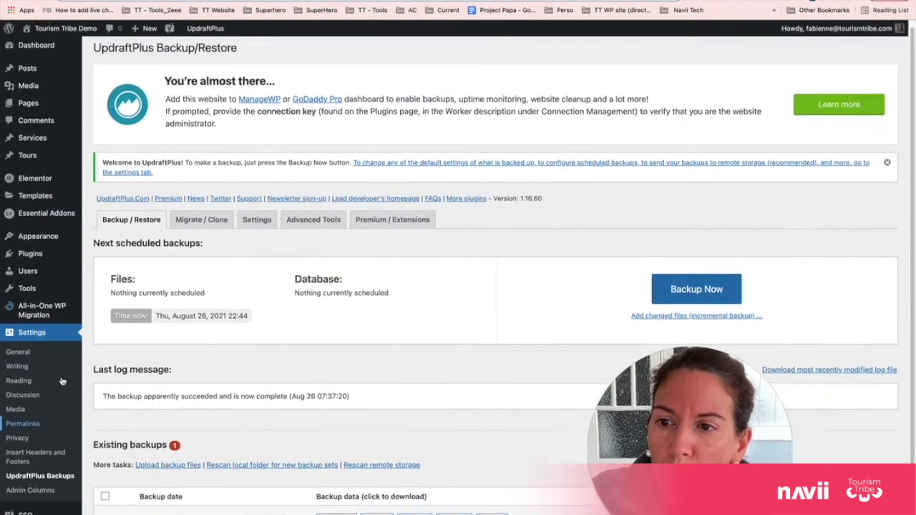
# Return to the installed plugins list and look through its entries
pyautogui.click(59, 267)
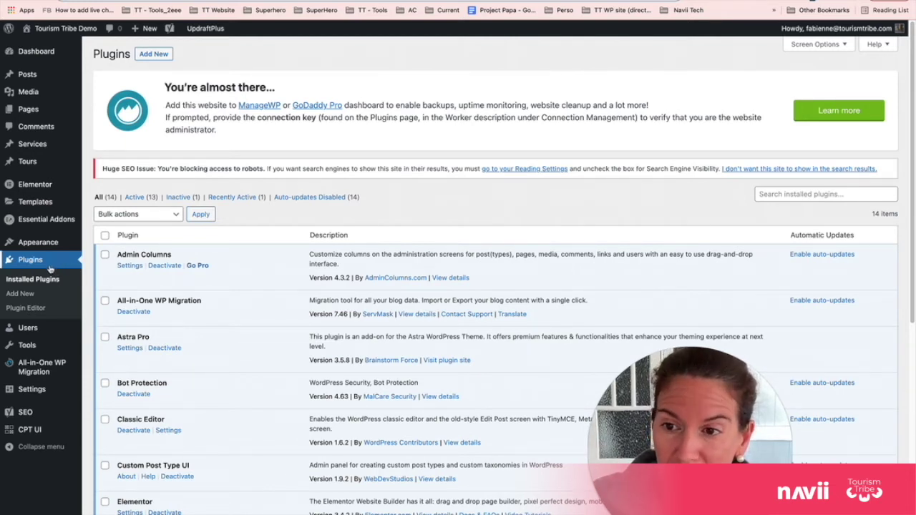
pyautogui.scroll(-5, 250, 460)
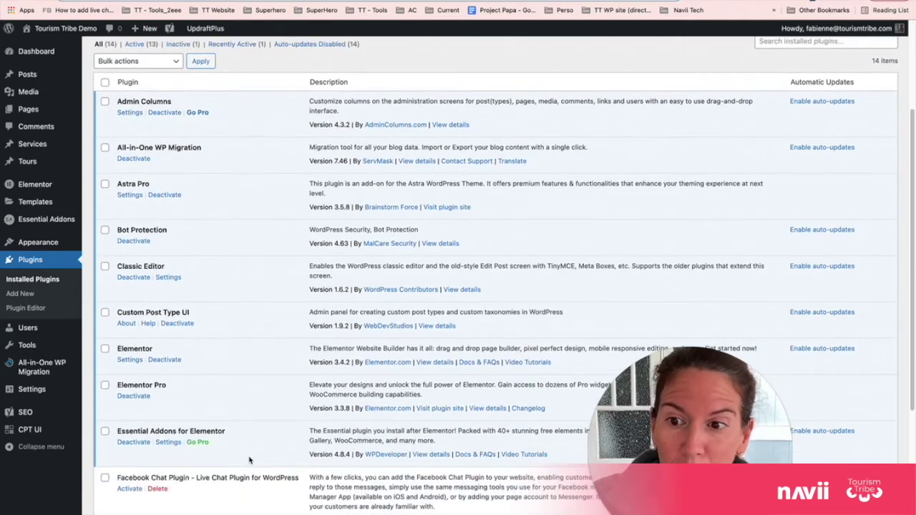
pyautogui.scroll(3, 250, 460)
pyautogui.scroll(3, 250, 460)
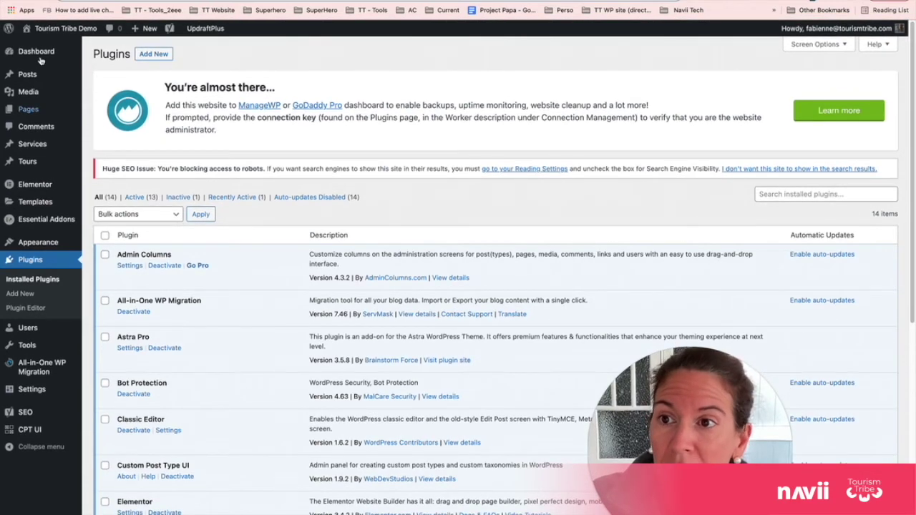
# Check the WordPress Updates page for core, plugin and theme updates, and view the installed themes
pyautogui.moveTo(41, 56)
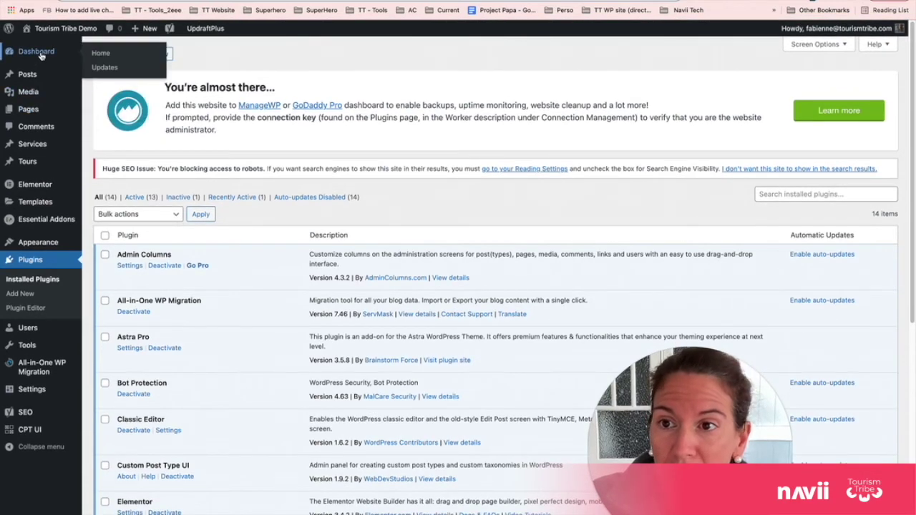
pyautogui.click(100, 68)
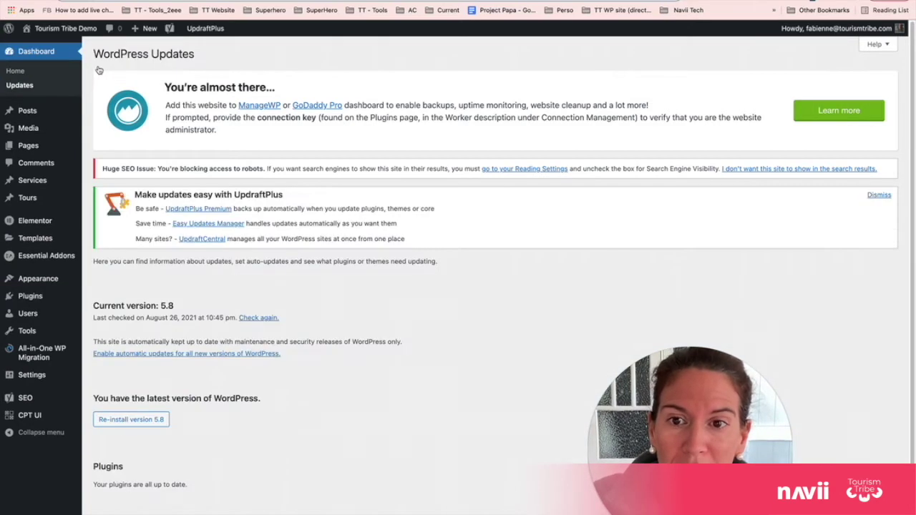
pyautogui.scroll(-1, 164, 281)
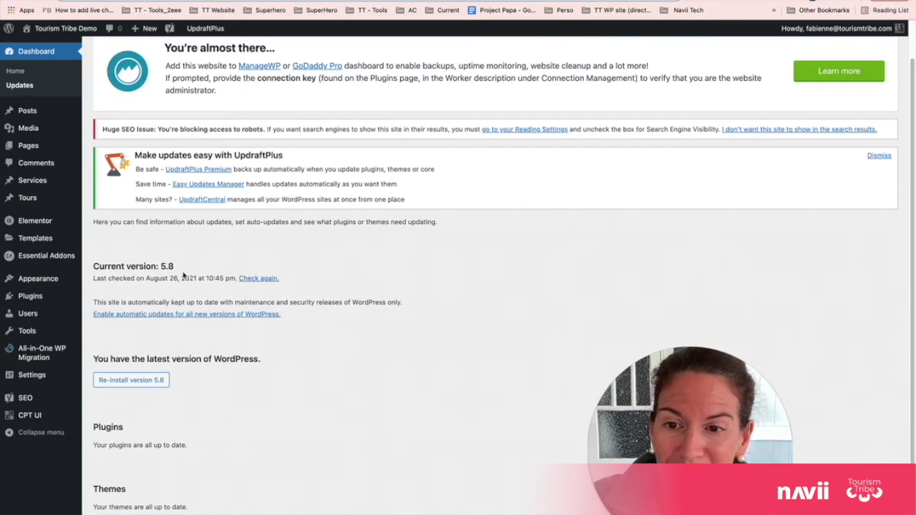
pyautogui.scroll(-1, 183, 275)
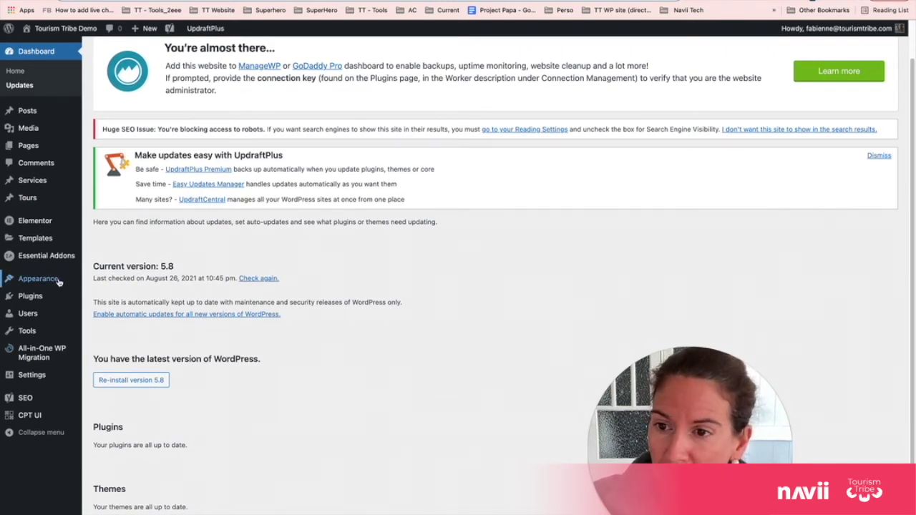
pyautogui.moveTo(60, 281)
pyautogui.click(99, 282)
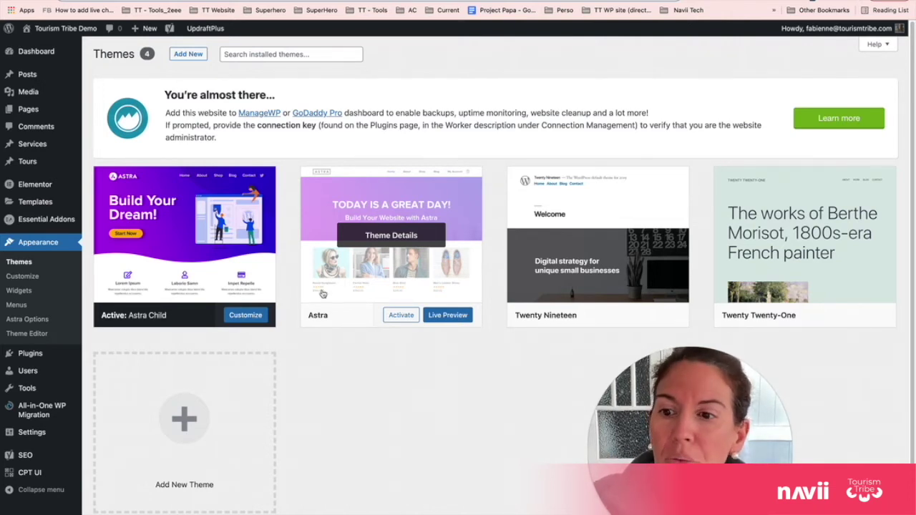
# Copy the full name of the Facebook Chat Plugin from the installed plugins list
pyautogui.moveTo(43, 357)
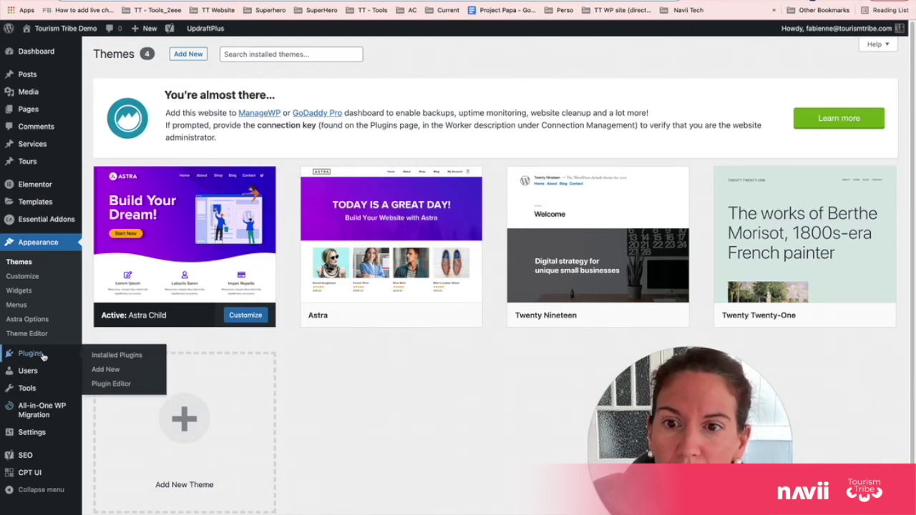
pyautogui.click(43, 356)
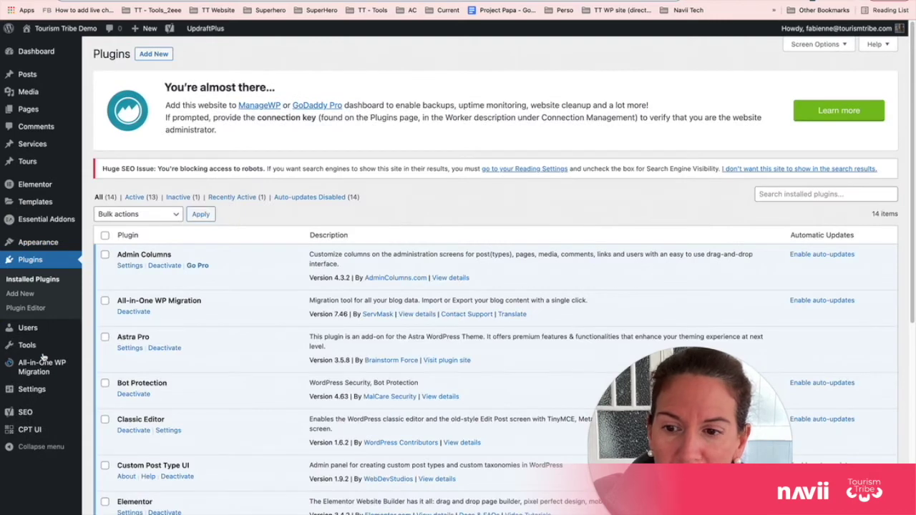
pyautogui.scroll(-5, 219, 438)
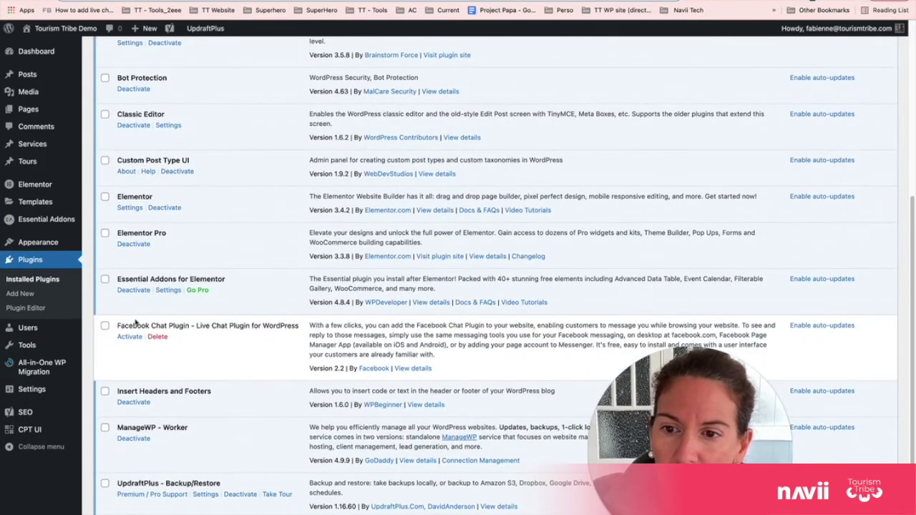
pyautogui.moveTo(121, 326); pyautogui.dragTo(296, 327)
pyautogui.scroll(10, 298, 326)
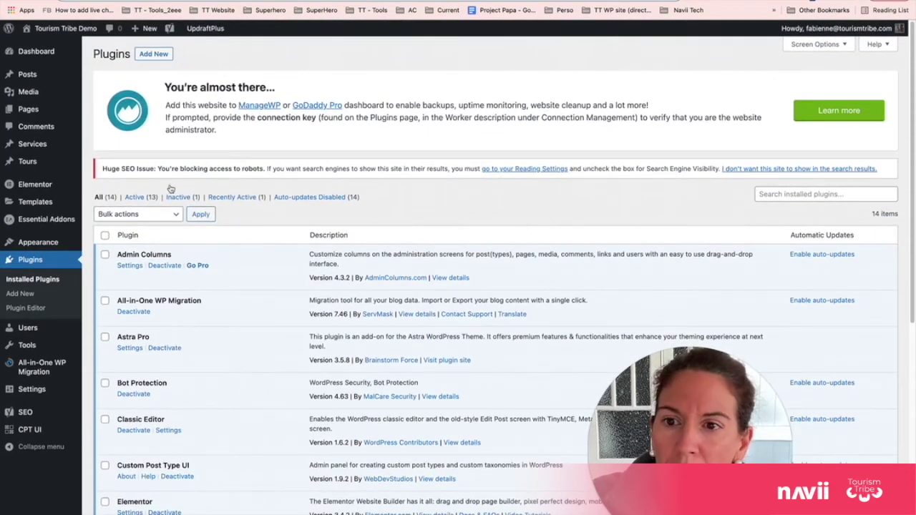
# Search the plugin directory for "Facebook Chat Plugin" and examine the official plugin's rating and details
pyautogui.click(154, 54)
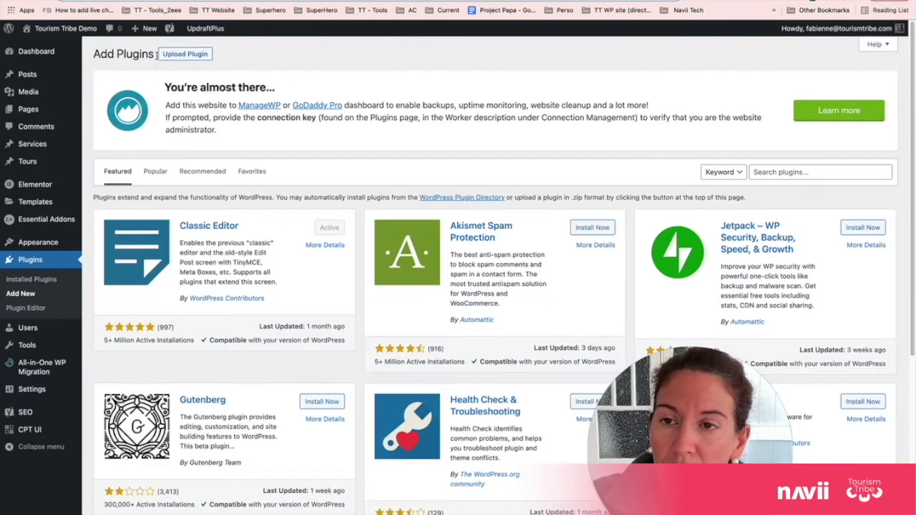
pyautogui.click(763, 173)
pyautogui.hotkey('ctrl', 'v')
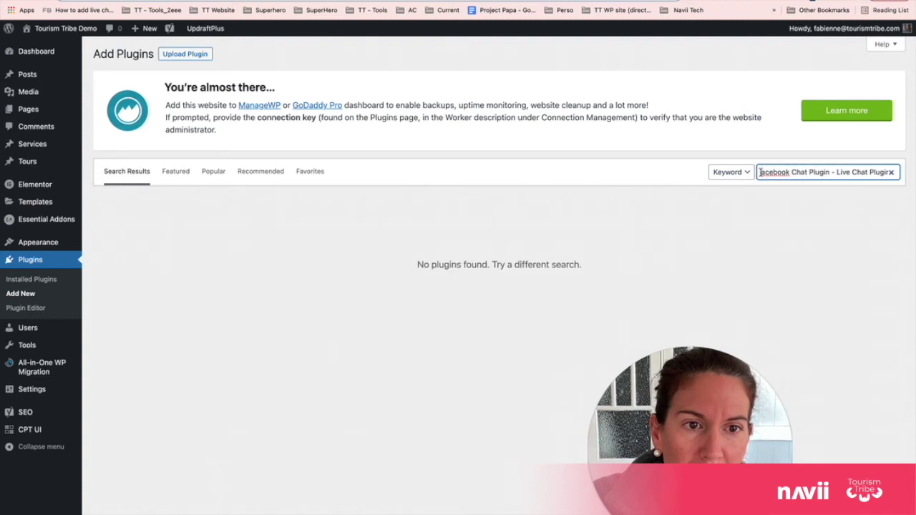
pyautogui.click(761, 173)
pyautogui.hotkey('shift', 'End')
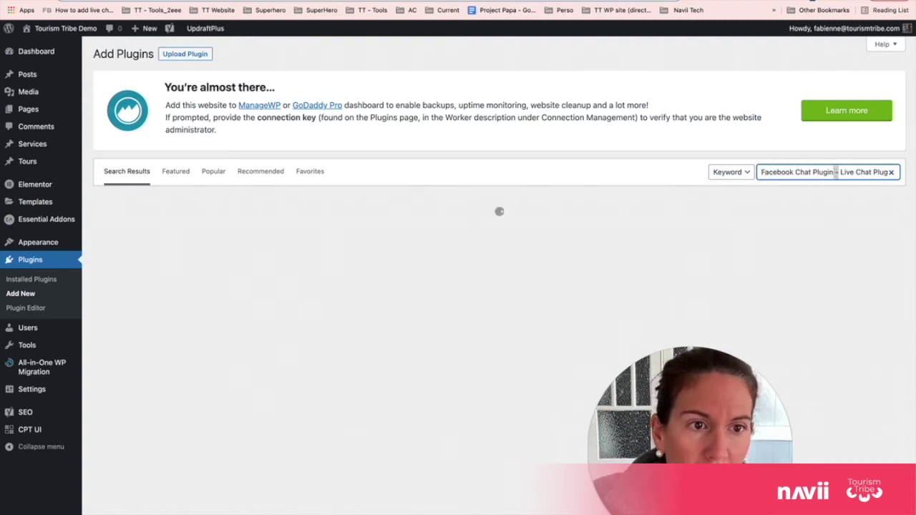
pyautogui.press('BackSpace')
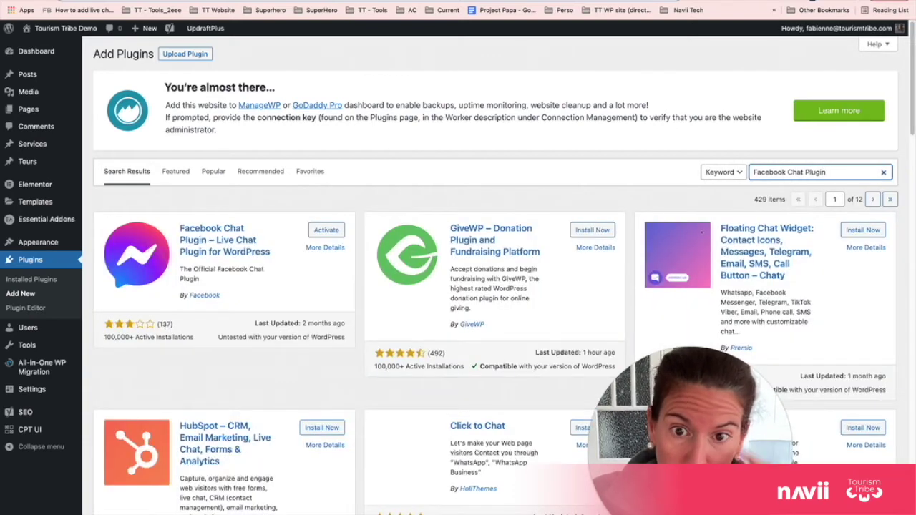
pyautogui.scroll(-2, 504, 410)
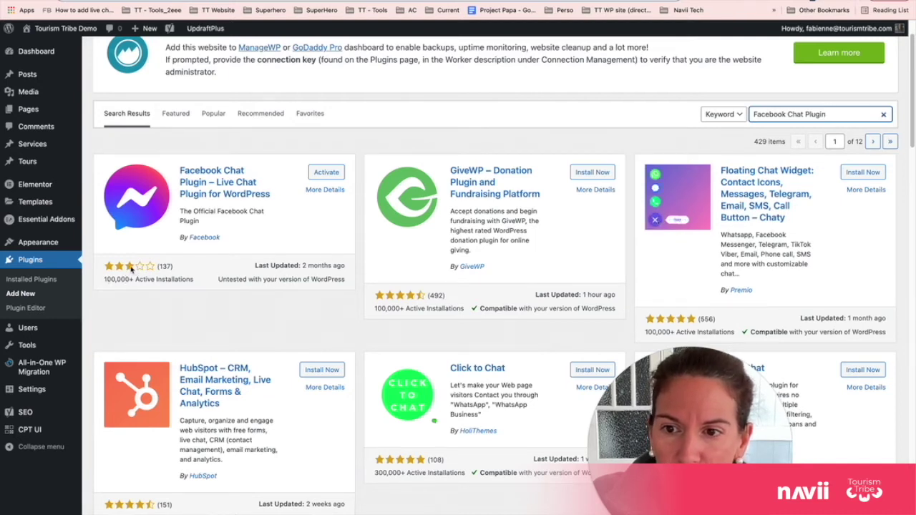
# Activate the official Facebook Chat Plugin from the search results and find its entry in the installed plugins list
pyautogui.scroll(-1, 154, 267)
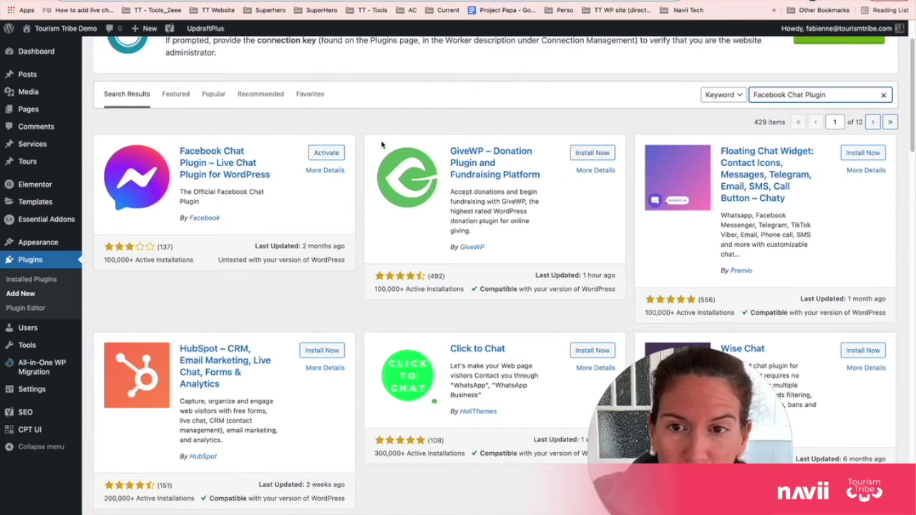
pyautogui.click(319, 156)
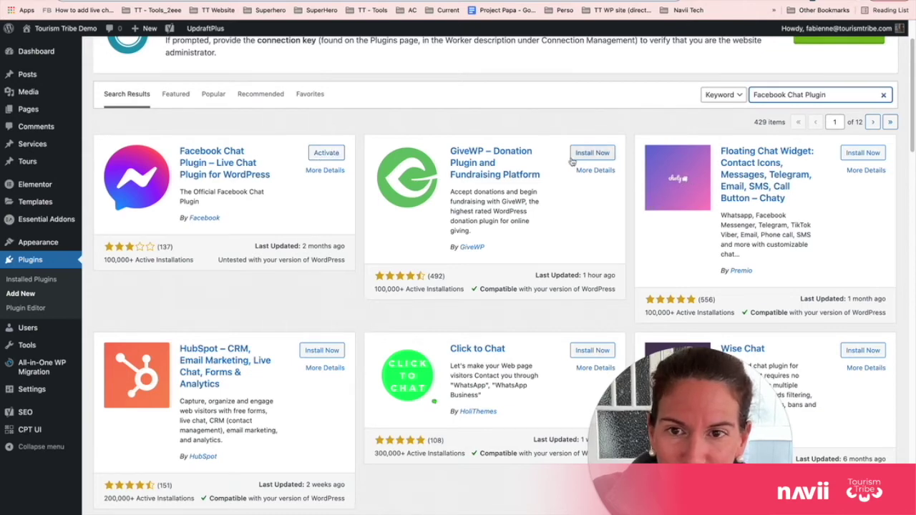
pyautogui.click(326, 154)
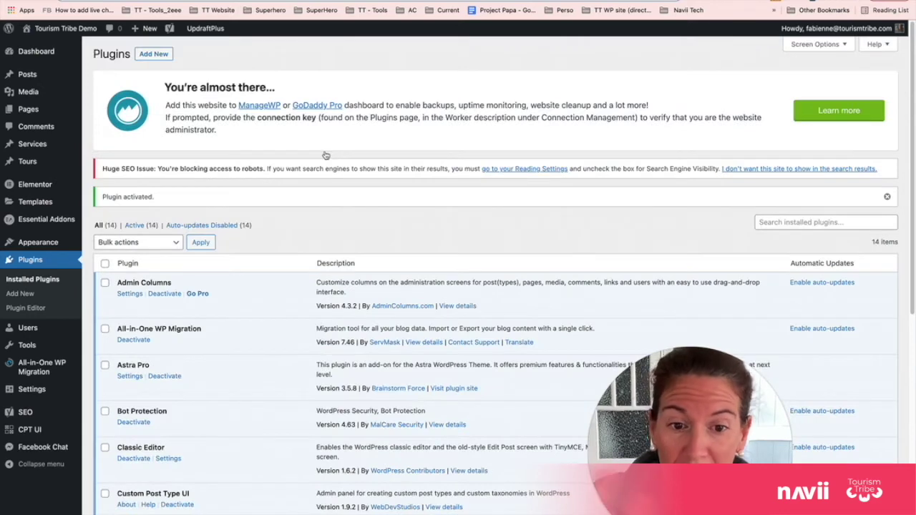
pyautogui.scroll(-5, 354, 275)
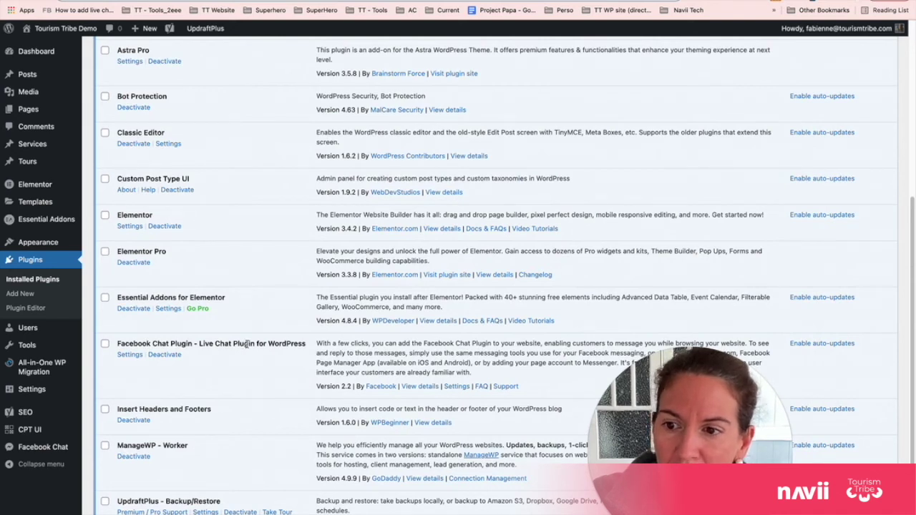
# Open the Facebook Chat plugin's settings page and start editing the chat plugin
pyautogui.moveTo(40, 393)
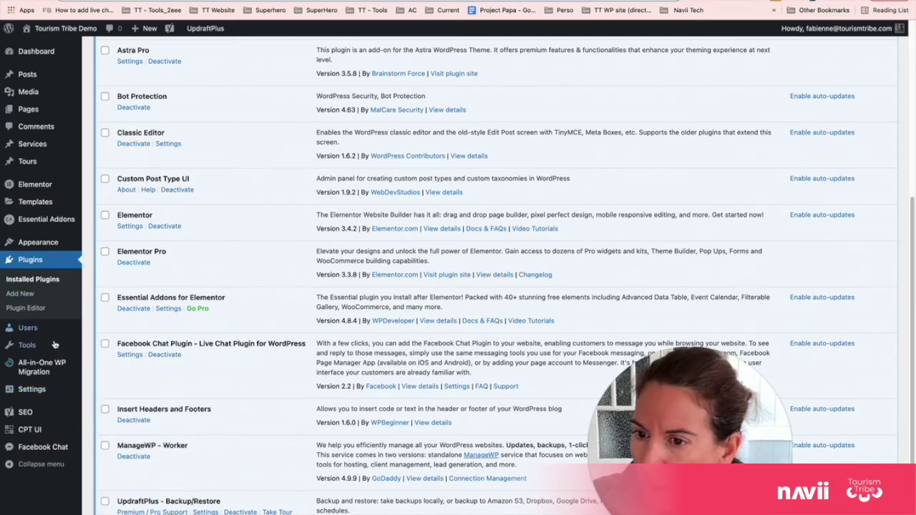
pyautogui.click(125, 356)
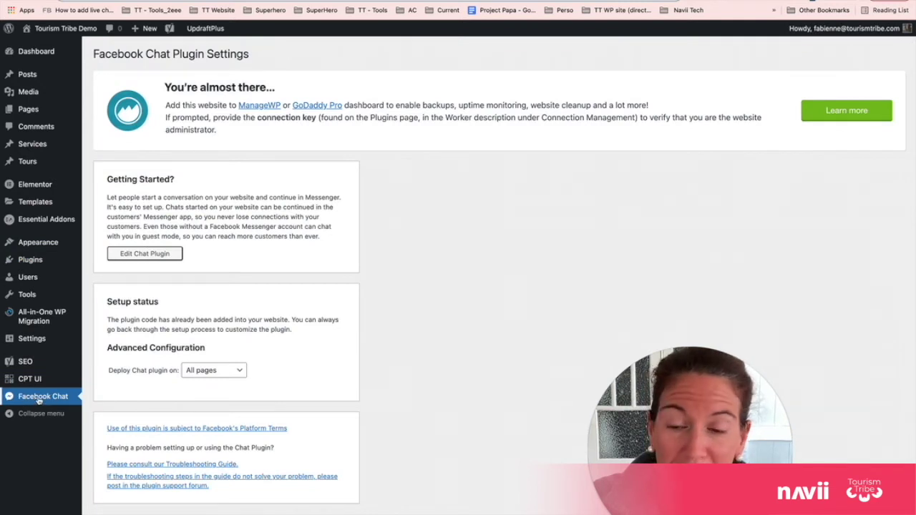
pyautogui.click(132, 255)
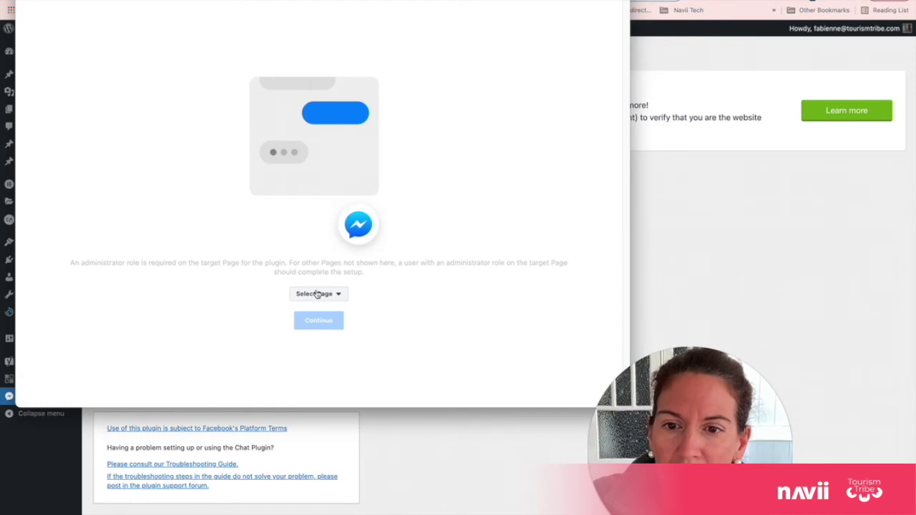
# Choose Tourism Tribe as the Facebook page for the chat plugin and continue to its customisation
pyautogui.click(317, 294)
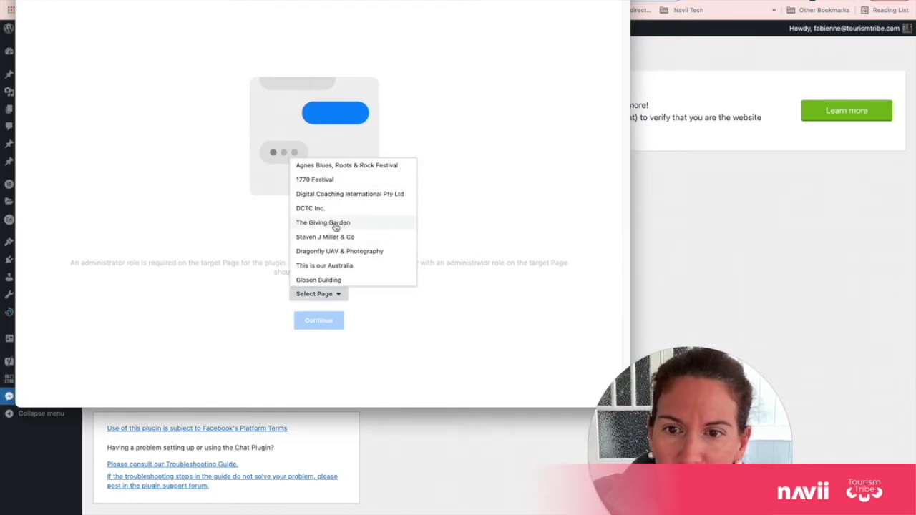
pyautogui.scroll(-3, 336, 226)
pyautogui.click(326, 265)
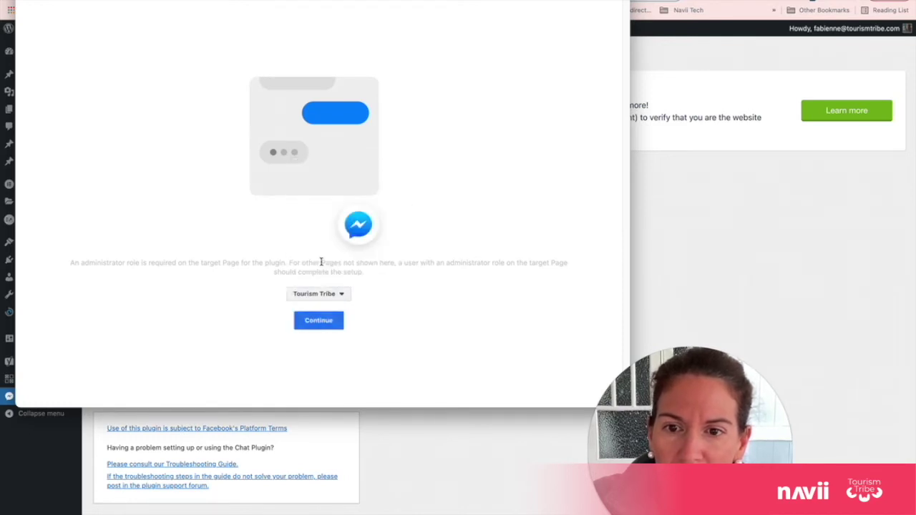
pyautogui.click(317, 321)
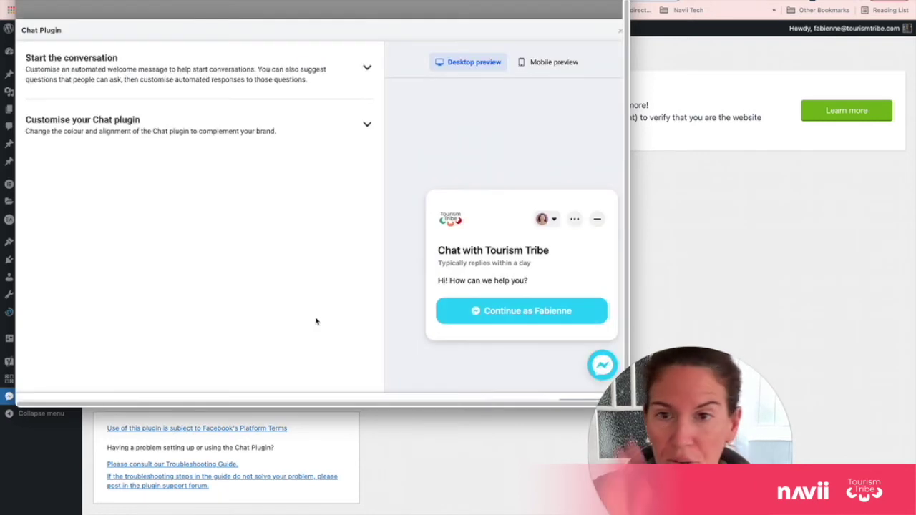
# Expand the conversation starter settings and review the welcome message and frequently asked questions
pyautogui.click(366, 75)
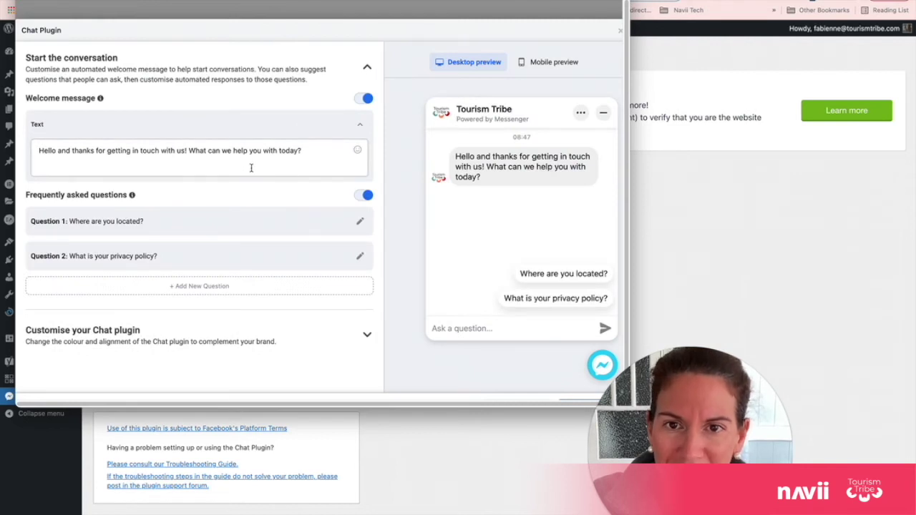
pyautogui.scroll(-1, 252, 171)
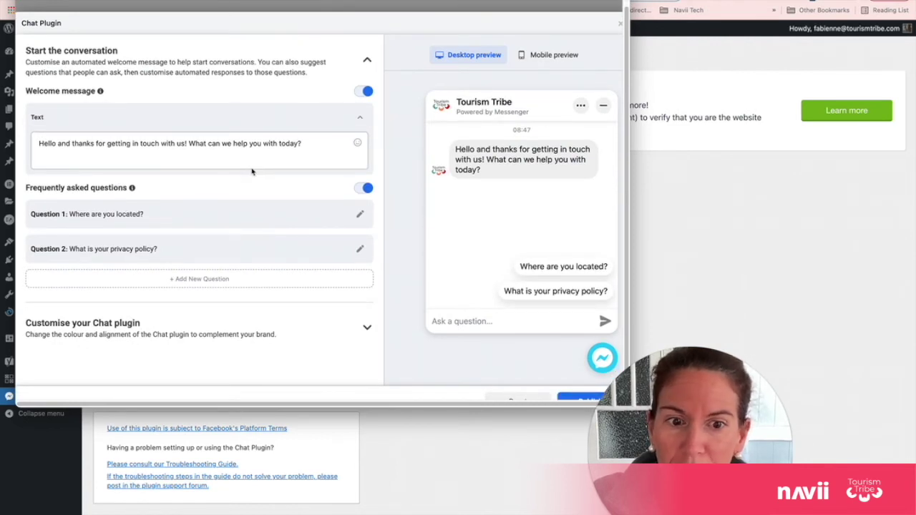
pyautogui.scroll(-2, 255, 179)
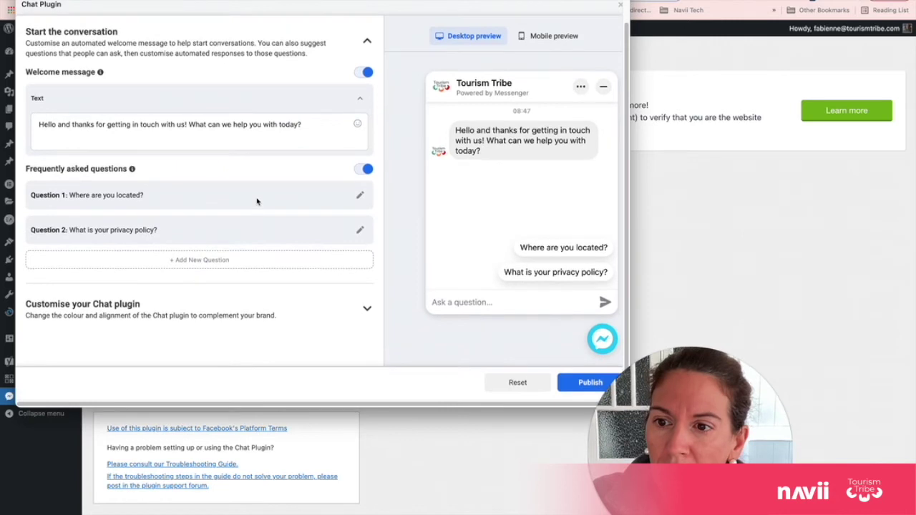
# Expand the chat plugin's customisation settings and change the custom colour to pink #ff5ca1
pyautogui.click(366, 313)
pyautogui.scroll(-5, 322, 213)
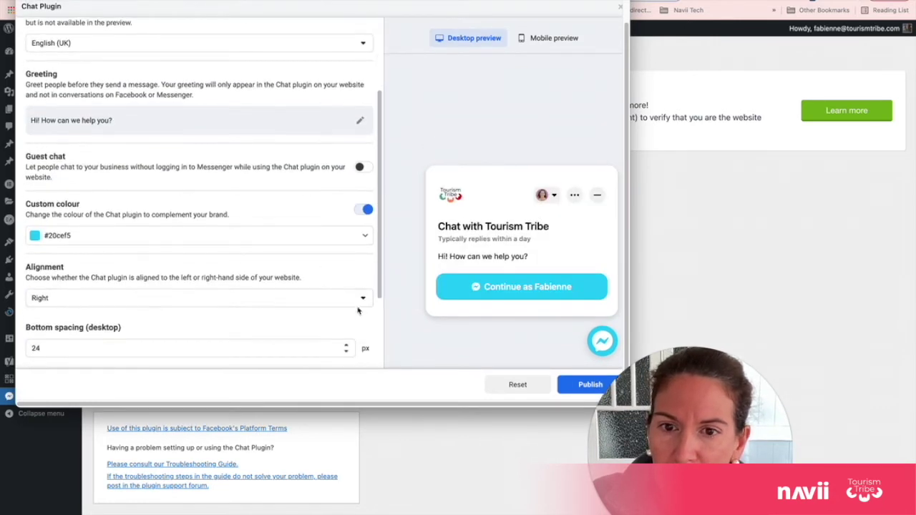
pyautogui.click(315, 241)
pyautogui.click(239, 256)
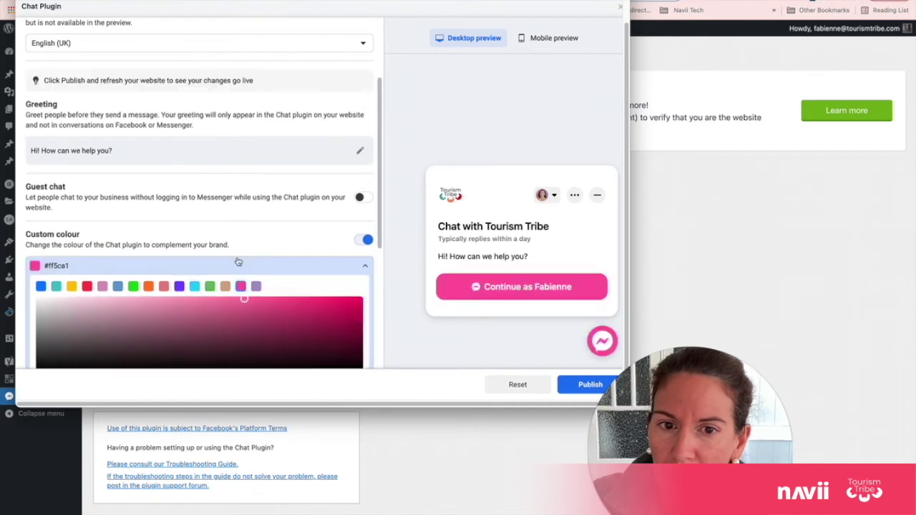
# Try the Left alignment for the chat plugin, and set the alignment back to Right
pyautogui.scroll(-5, 258, 289)
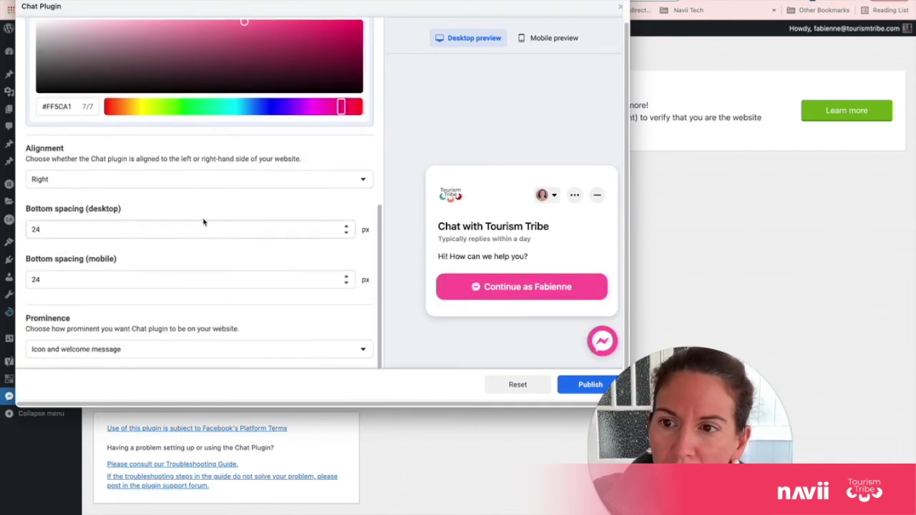
pyautogui.click(178, 186)
pyautogui.click(143, 204)
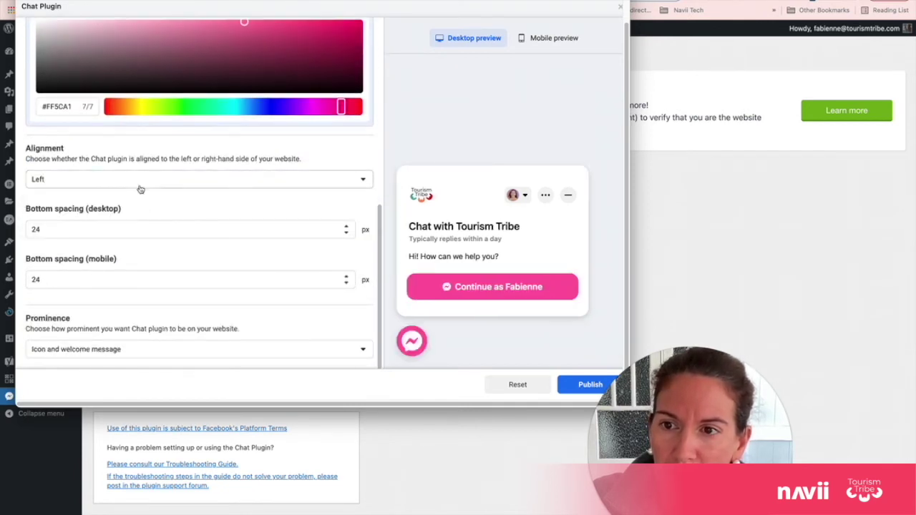
pyautogui.click(140, 189)
pyautogui.click(126, 224)
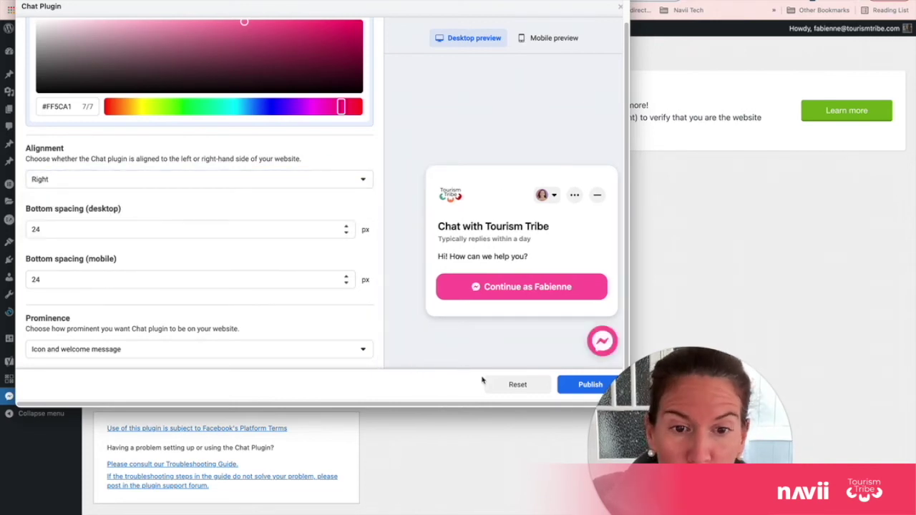
# Publish the chat plugin's customised settings and leave the setup window
pyautogui.click(581, 388)
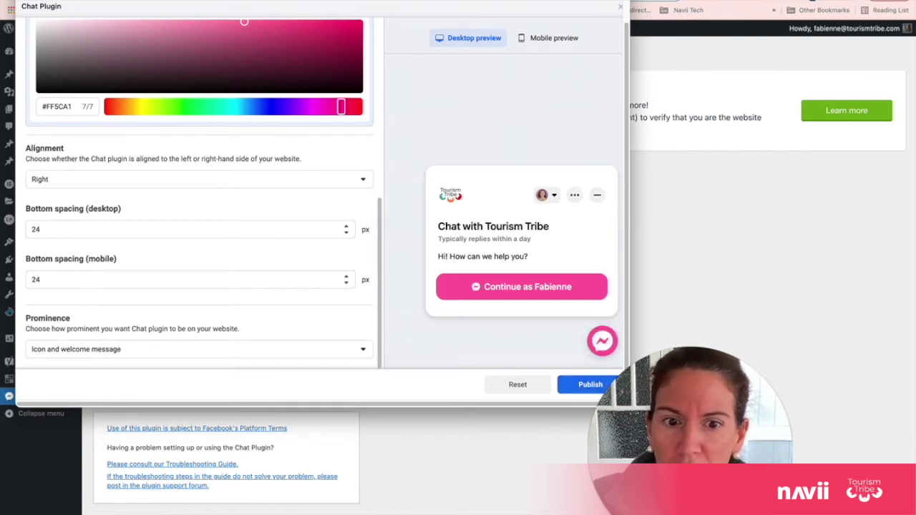
pyautogui.press('Escape')
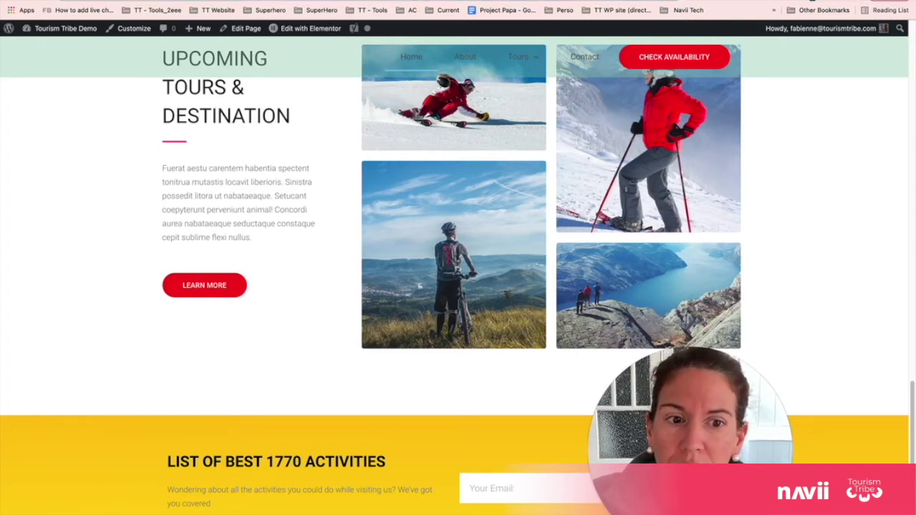
# Check the demo site's home page for the chat widget and start a chat with the signed-in Facebook profile
pyautogui.scroll(-1, 458, 276)
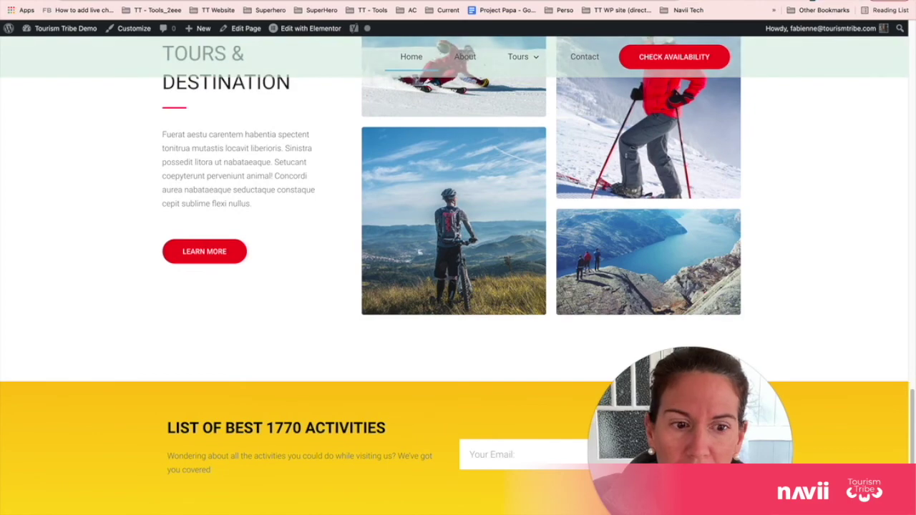
pyautogui.scroll(1, 458, 276)
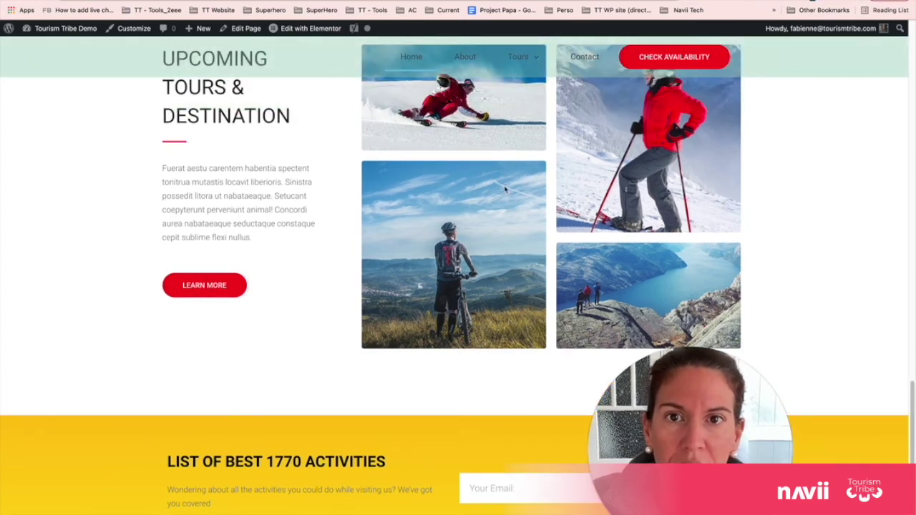
pyautogui.scroll(-3, 566, 235)
pyautogui.scroll(15, 565, 235)
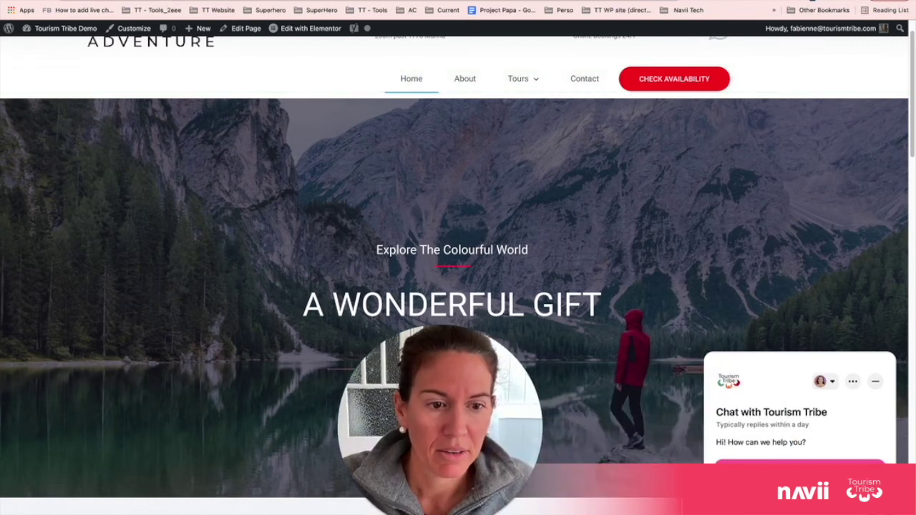
pyautogui.click(800, 464)
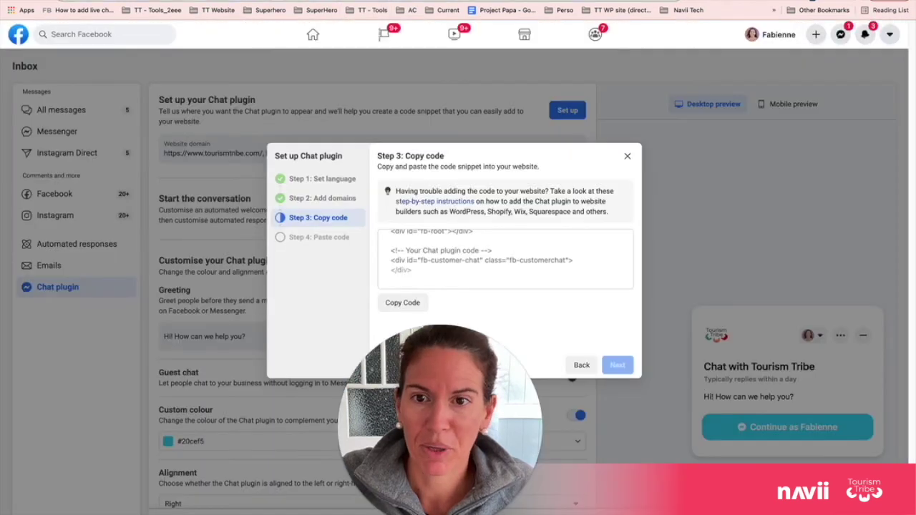
# In the Facebook page inbox, close the chat plugin code setup and view the test chat under all messages and Messenger
pyautogui.click(628, 156)
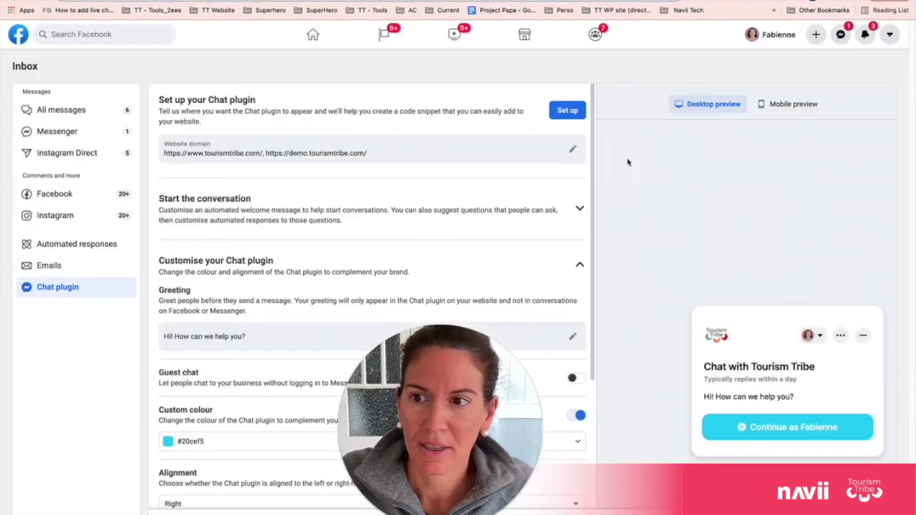
pyautogui.click(87, 110)
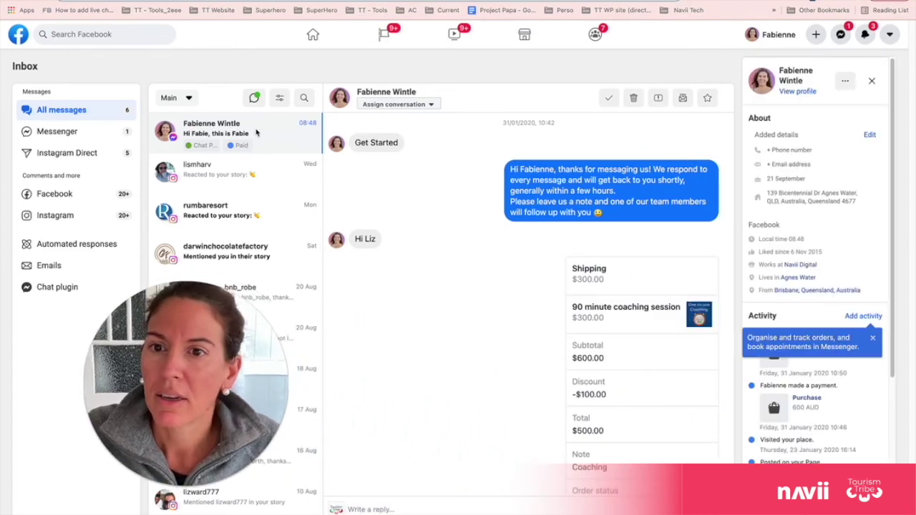
pyautogui.click(71, 132)
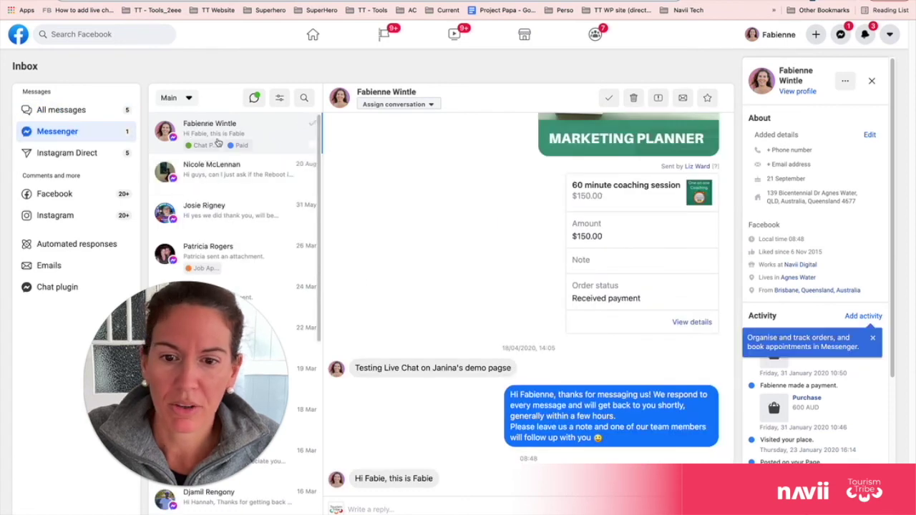